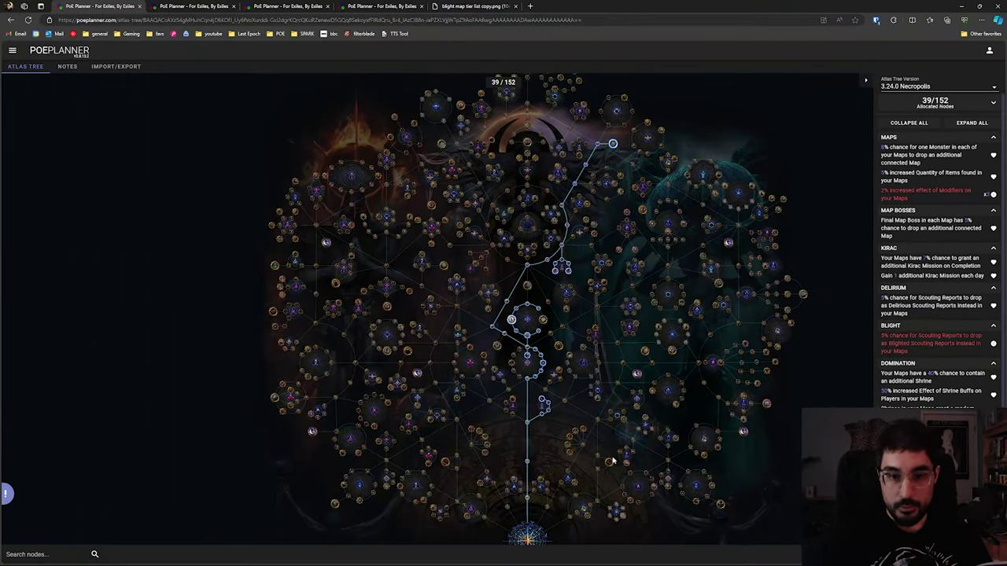
Step: Examine the lower and central allocated nodes of the first atlas tree, including the Supplication shrine node
drag(614, 461, 591, 451)
scroll(537, 483, up, 1)
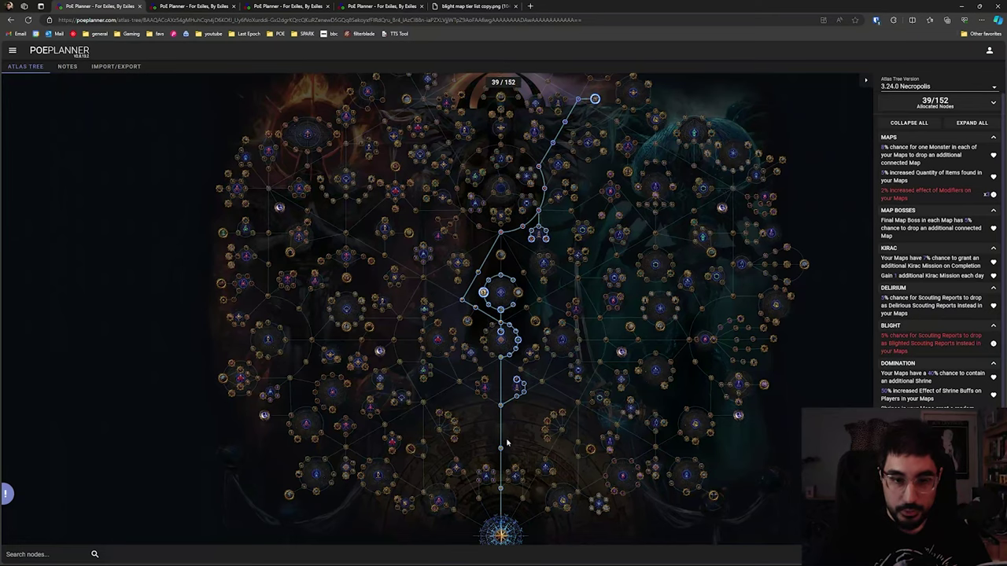
scroll(515, 425, up, 3)
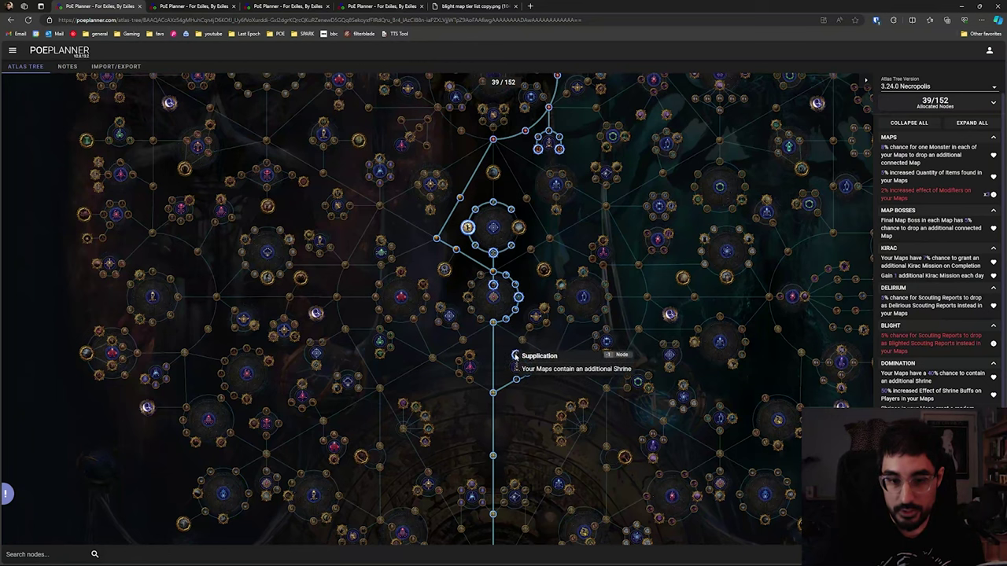
click(517, 384)
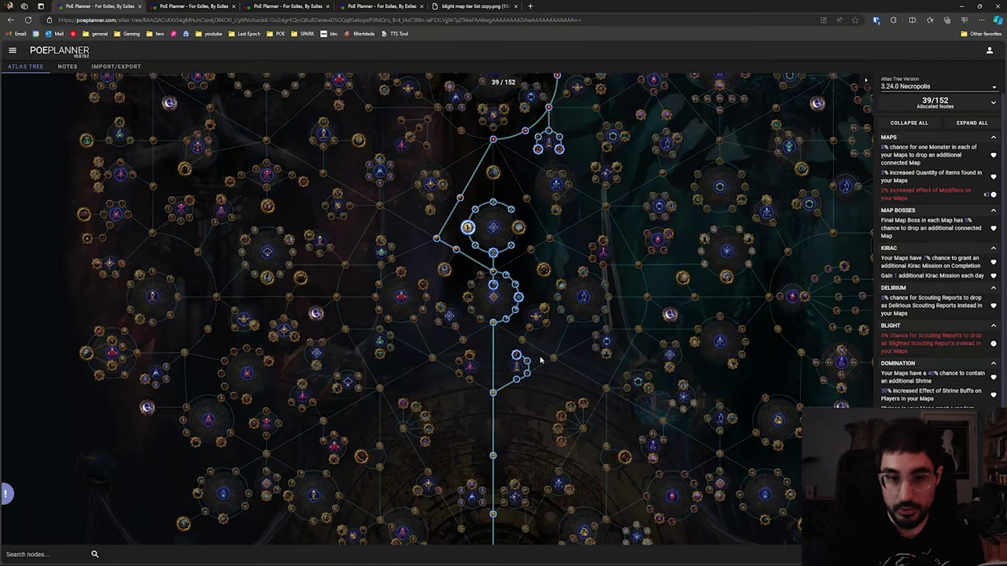
scroll(515, 365, up, 2)
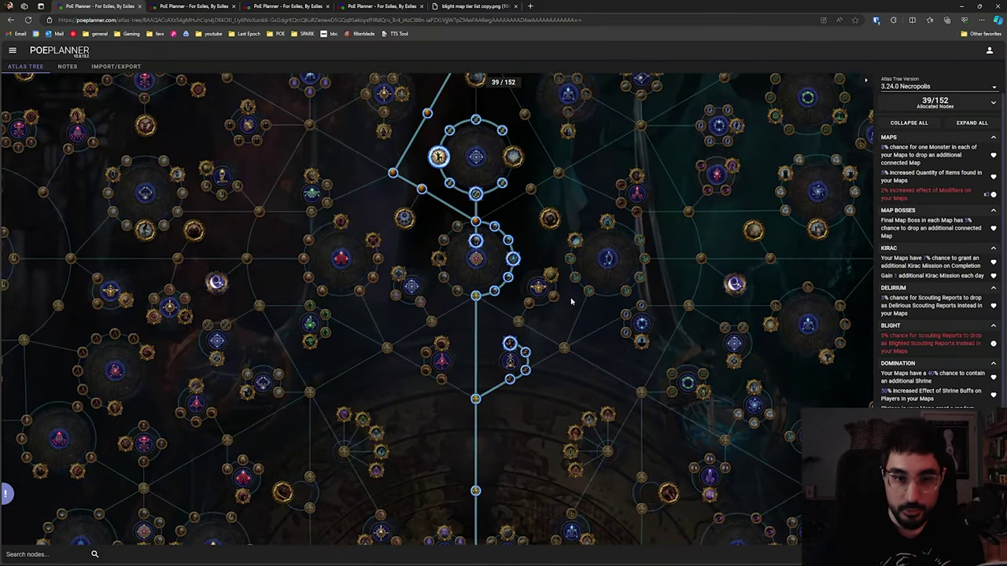
drag(576, 292, 599, 340)
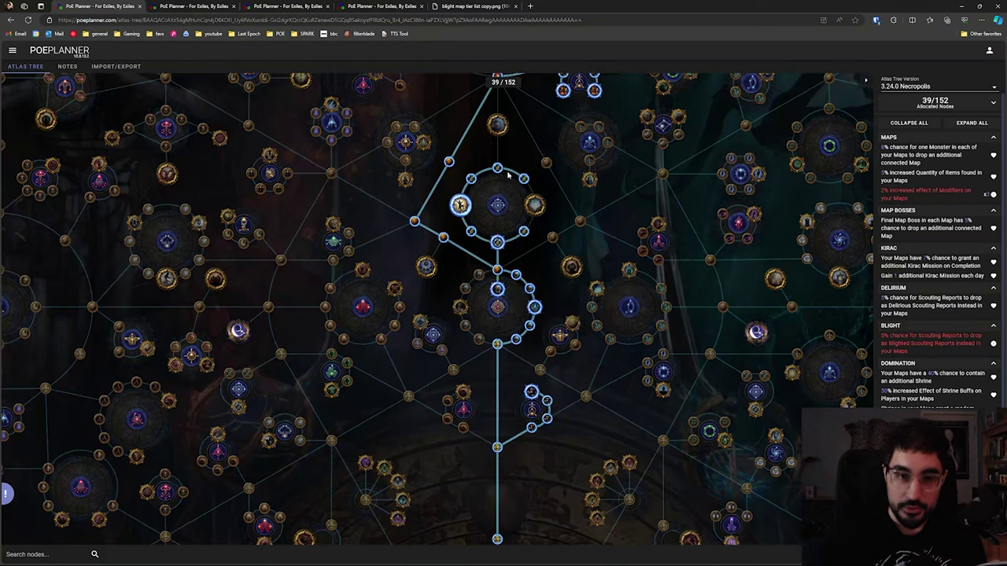
mouse_move(459, 203)
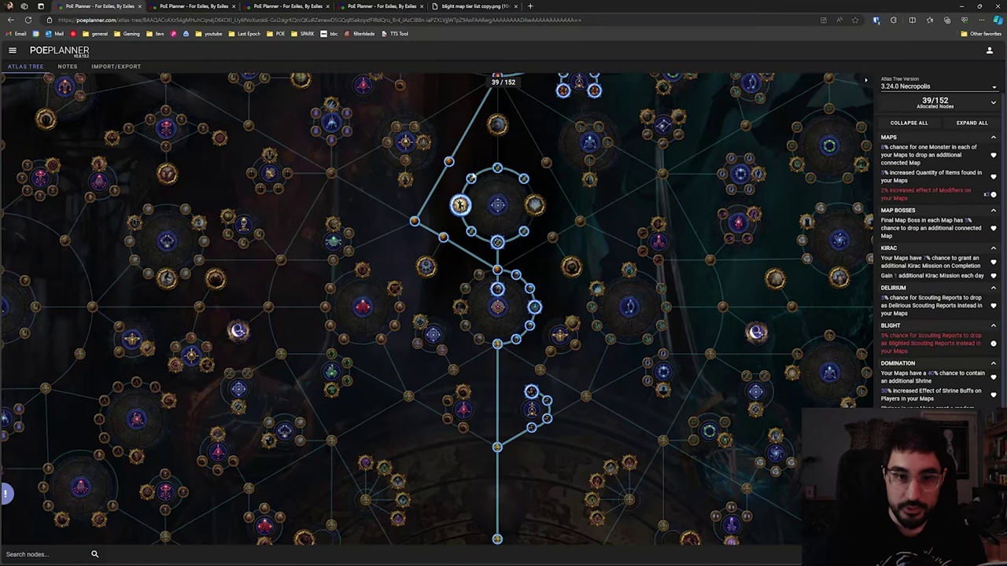
Step: Follow the first tree's upper allocated path to the Unwavering Vision node, read its effects, and return to the start
drag(647, 156, 642, 380)
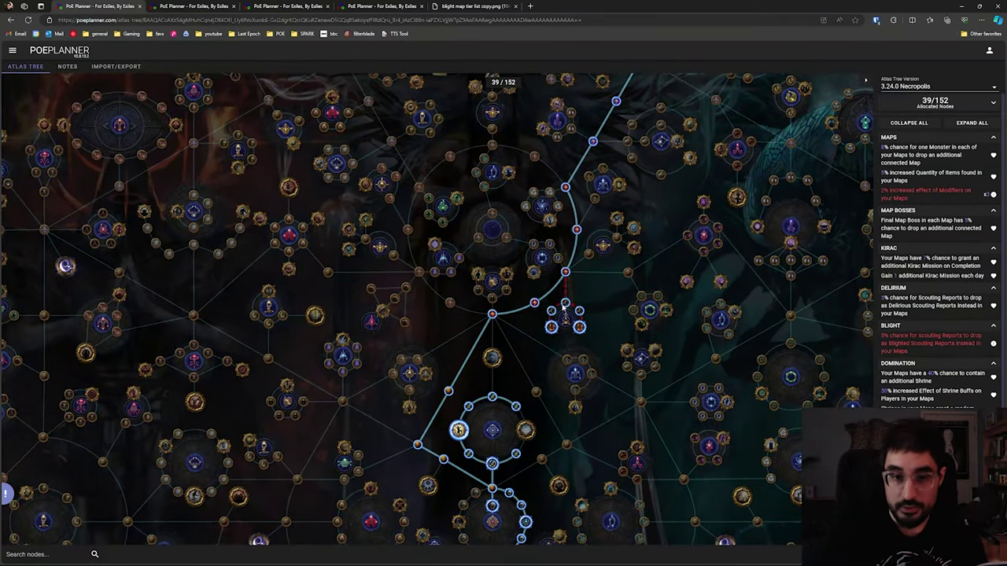
scroll(653, 281, down, 1)
drag(619, 152, 575, 257)
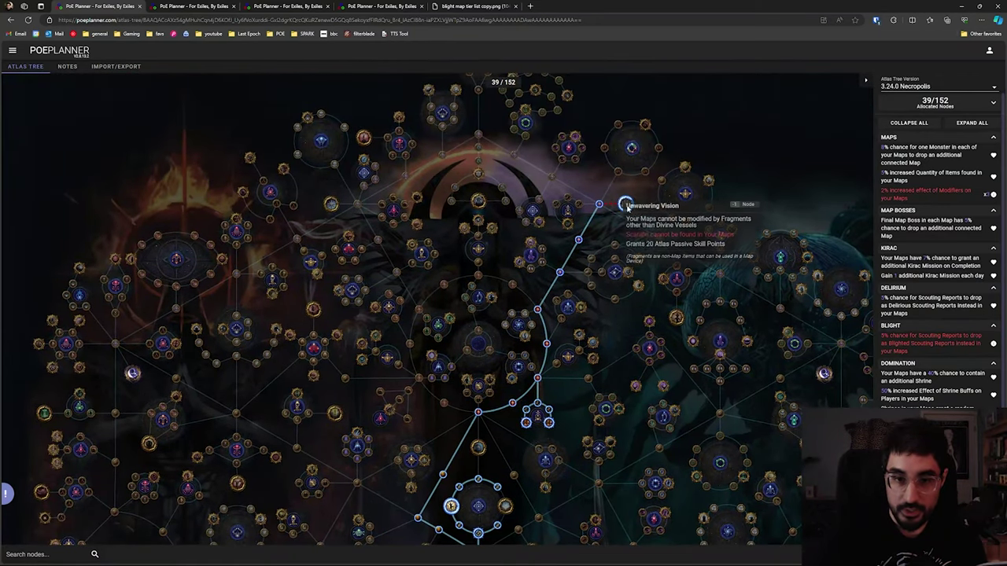
scroll(626, 205, up, 3)
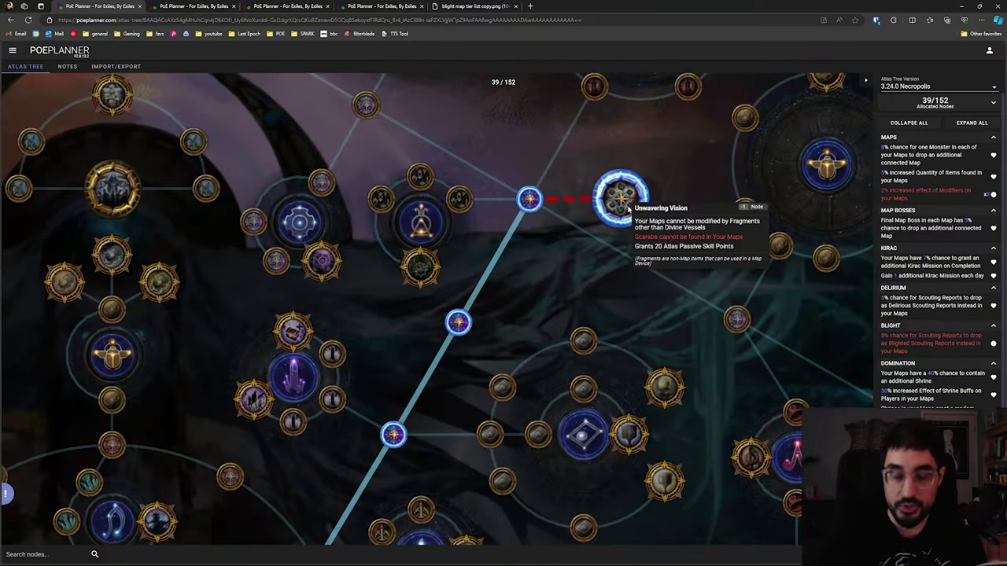
scroll(626, 205, down, 5)
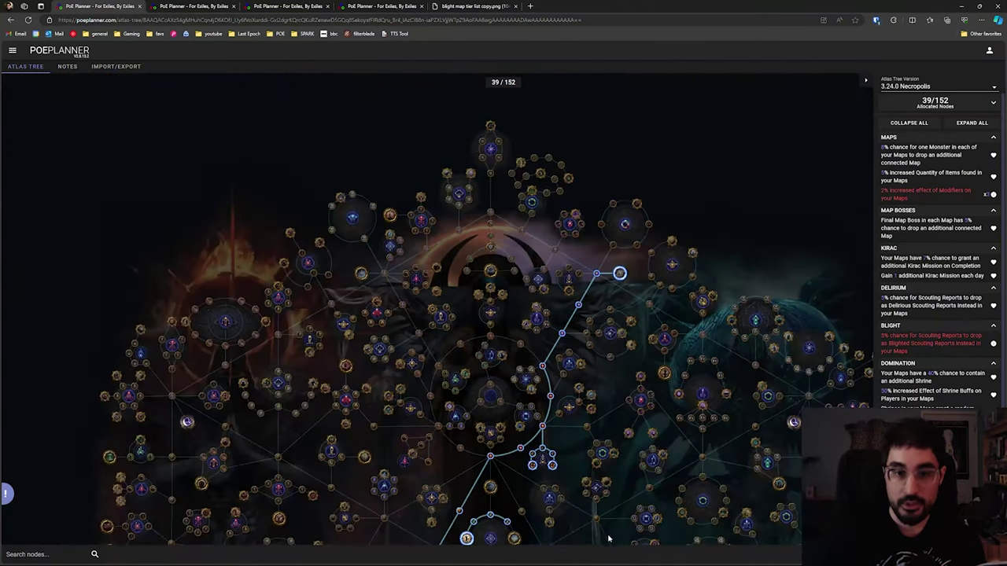
drag(612, 448, 491, 180)
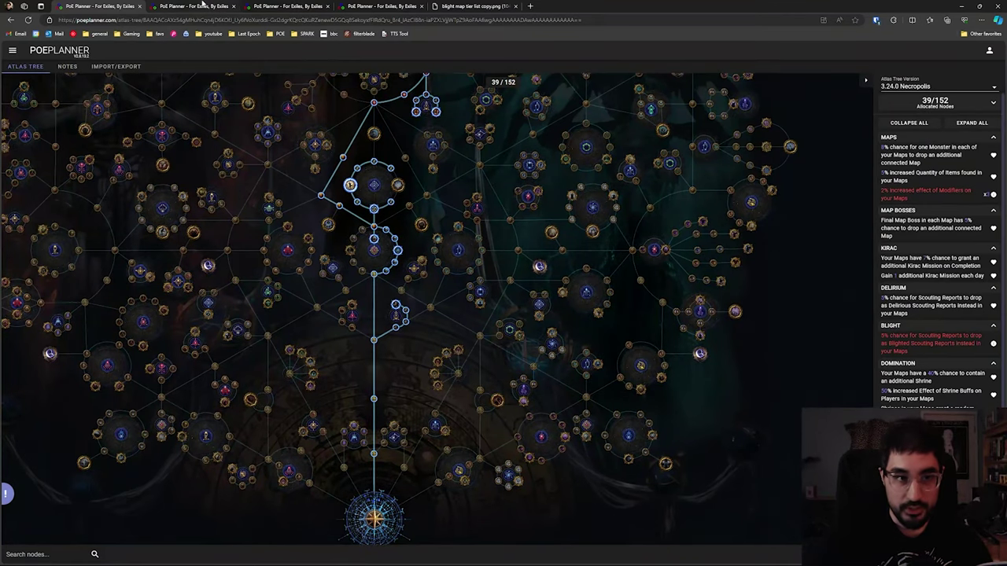
Step: Bring up the second atlas tree plan and examine its allocated branches around the starting point
click(196, 6)
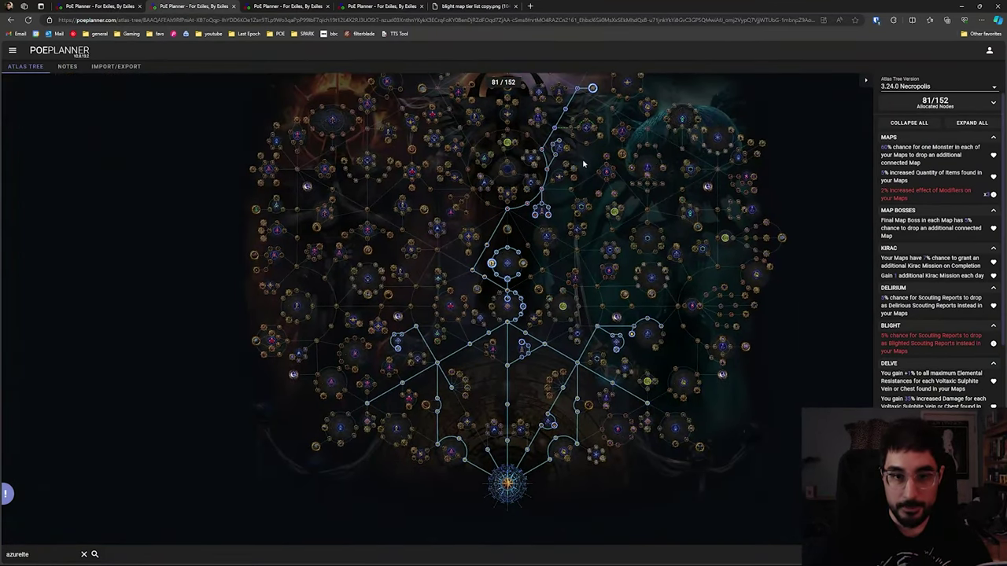
scroll(538, 381, up, 5)
mouse_move(549, 368)
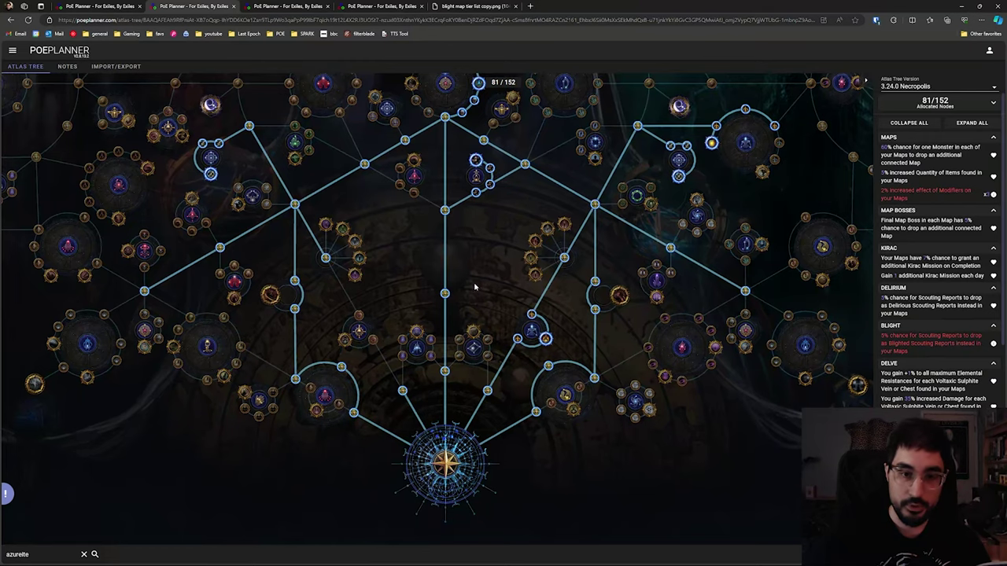
scroll(439, 304, down, 1)
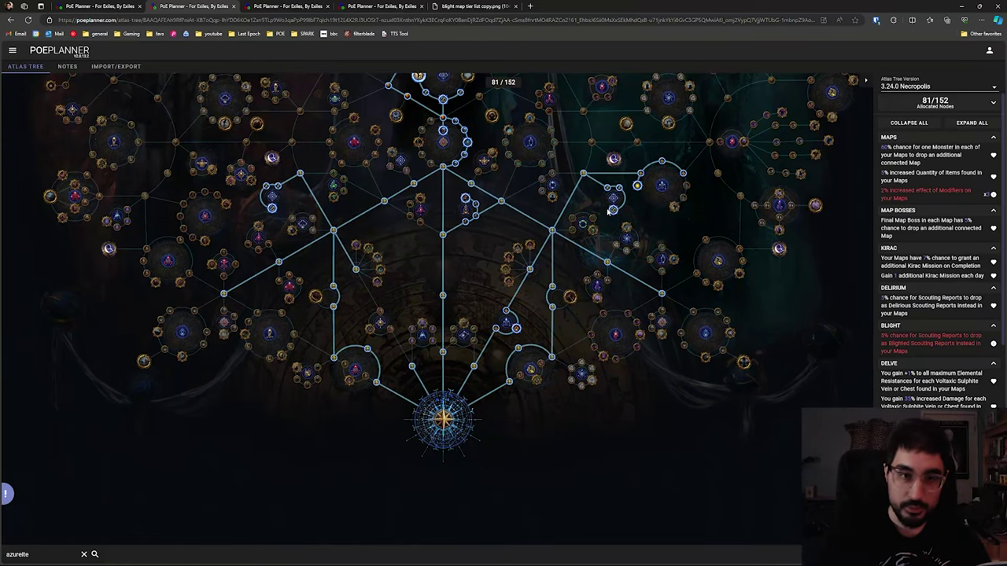
scroll(613, 211, up, 3)
scroll(629, 267, down, 1)
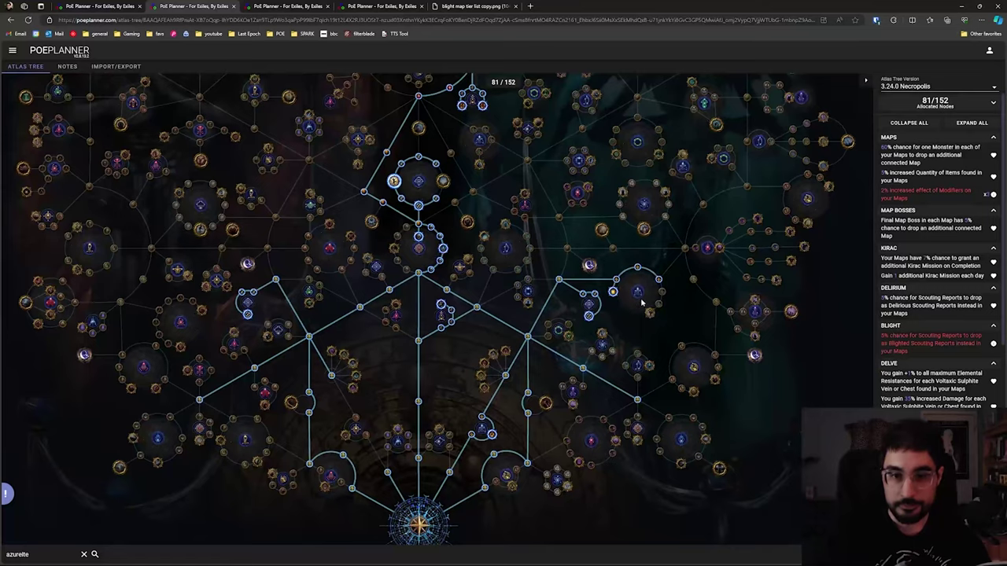
scroll(641, 303, up, 1)
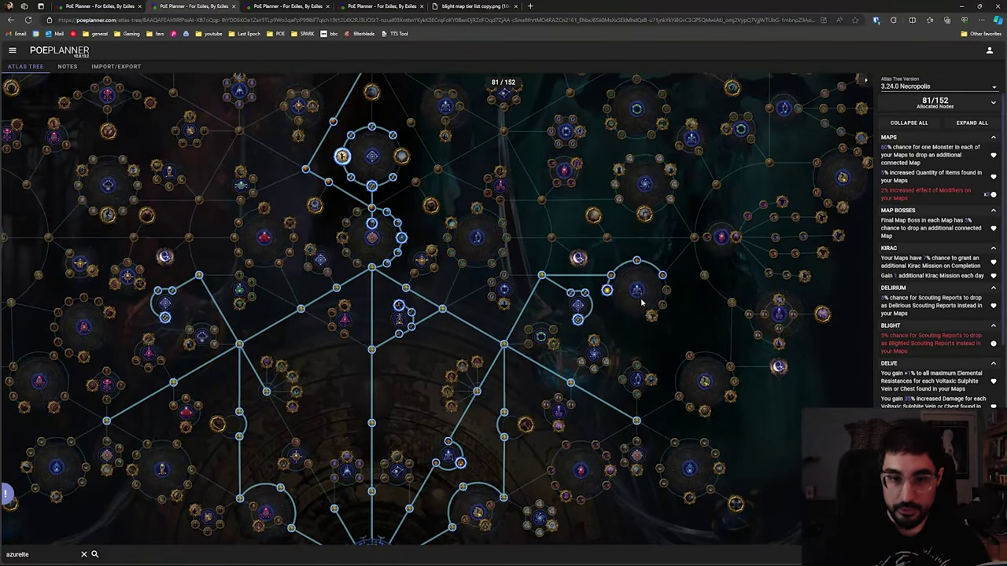
Step: Inspect the allocated nodes of the second tree's large Delve wheel and the smaller Delve cluster near the start
scroll(637, 302, up, 5)
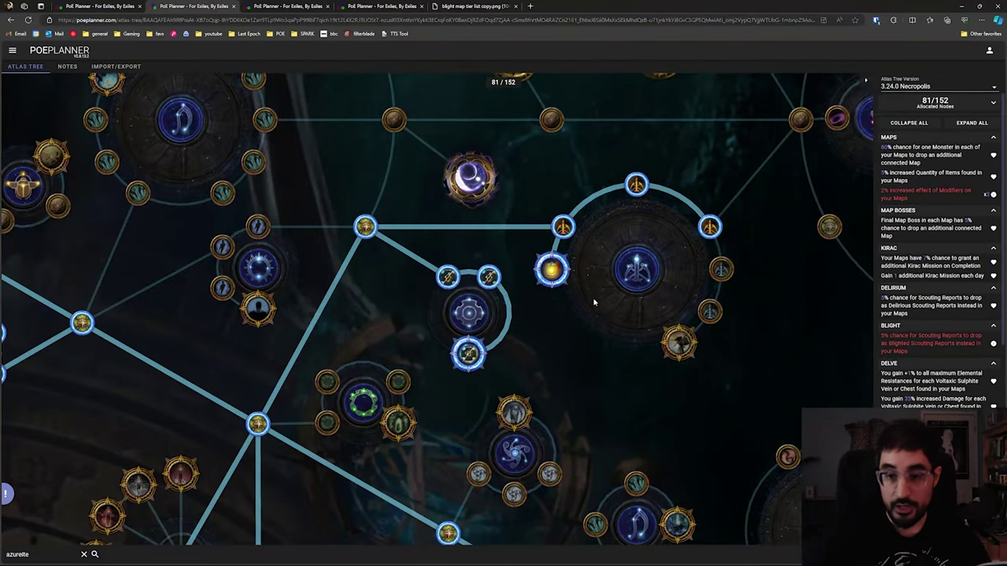
mouse_move(551, 267)
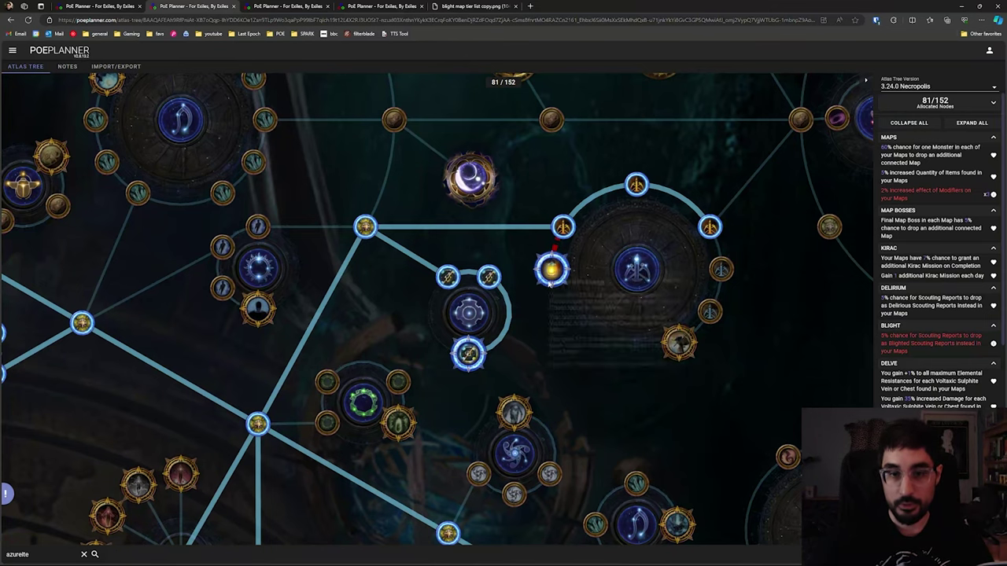
drag(541, 347, 529, 351)
drag(422, 333, 461, 238)
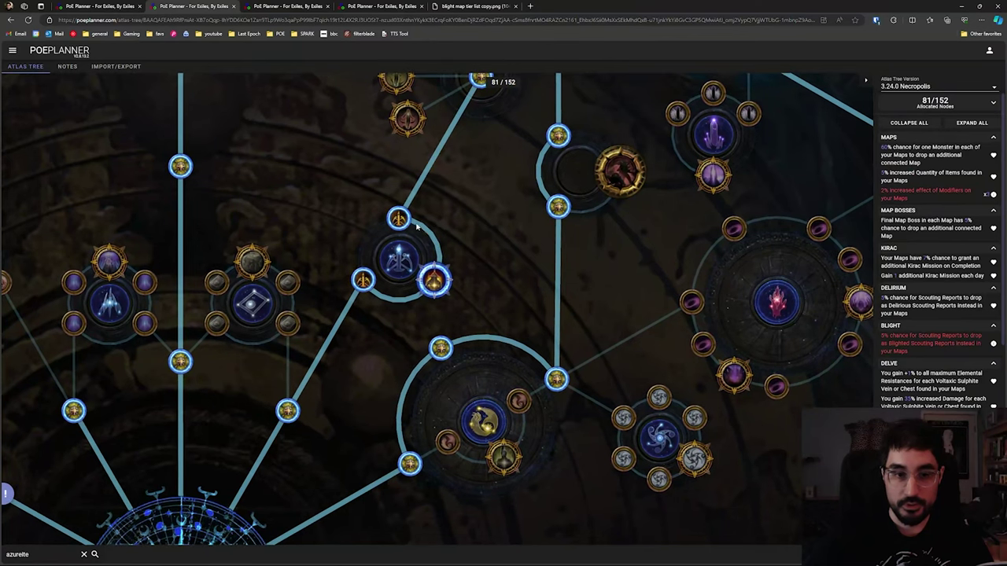
scroll(596, 254, down, 2)
scroll(595, 254, down, 5)
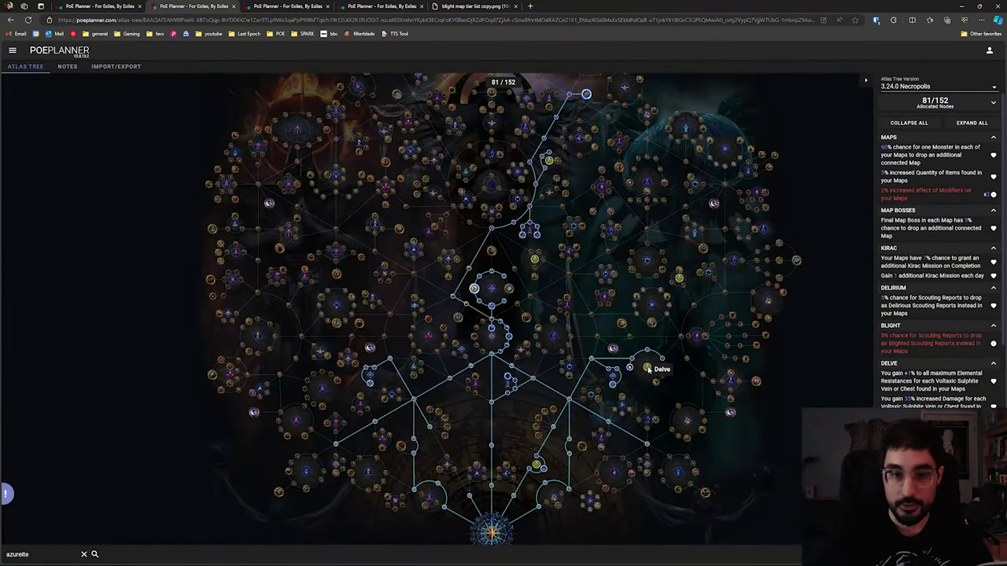
Step: Locate the remaining Delve clusters across the second atlas tree and review its overall layout
scroll(611, 330, up, 2)
scroll(579, 280, up, 3)
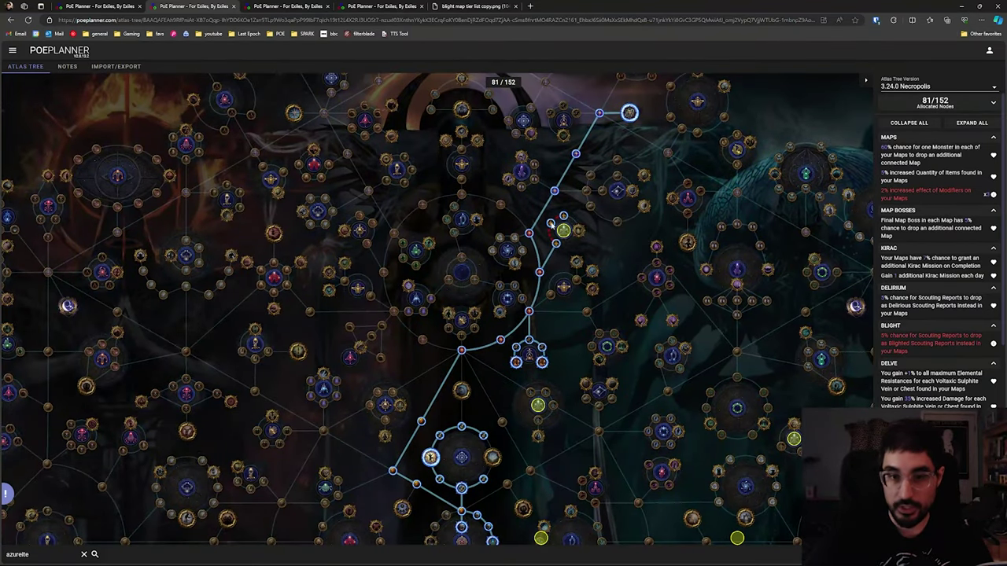
scroll(618, 232, down, 3)
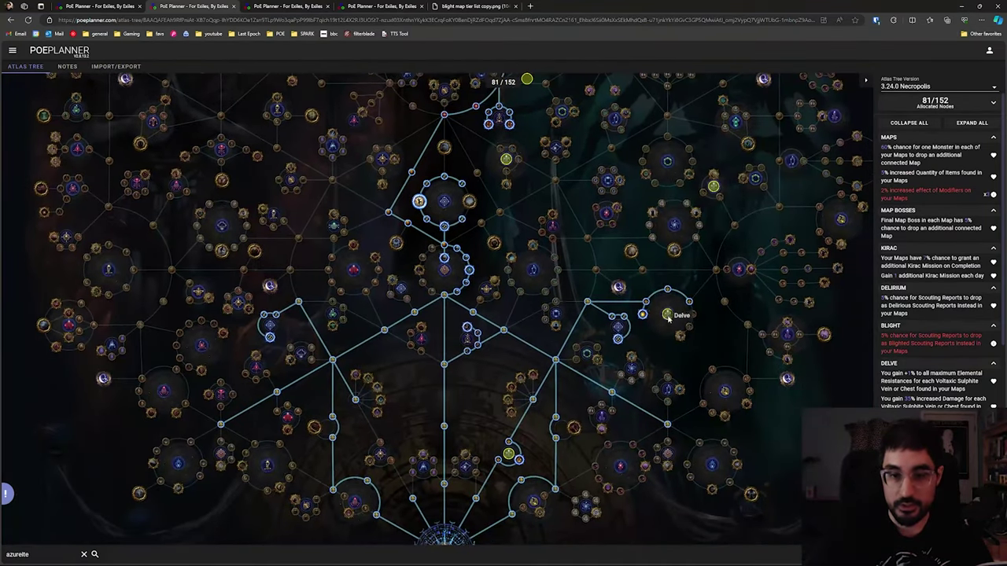
mouse_move(641, 314)
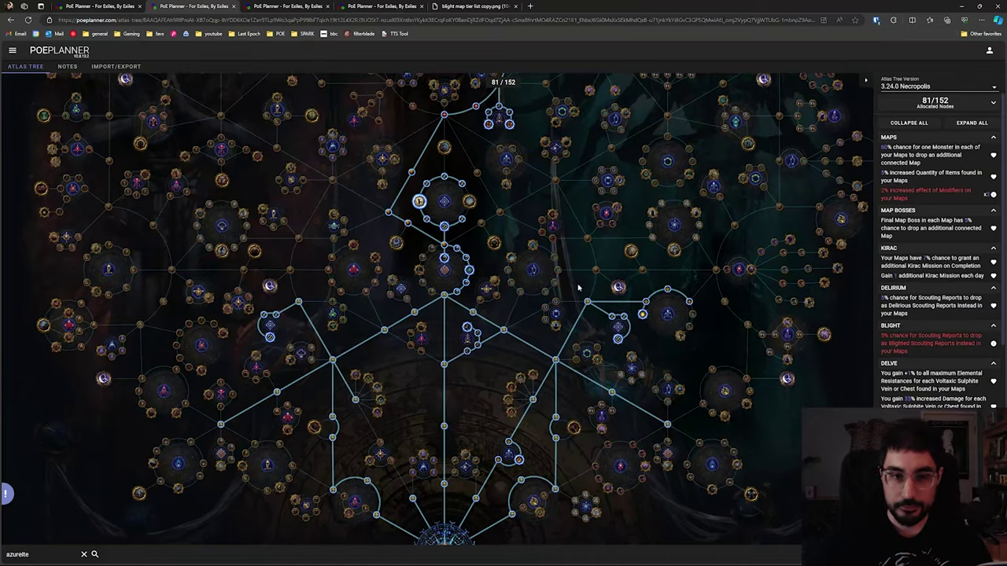
scroll(611, 303, down, 5)
scroll(612, 303, down, 1)
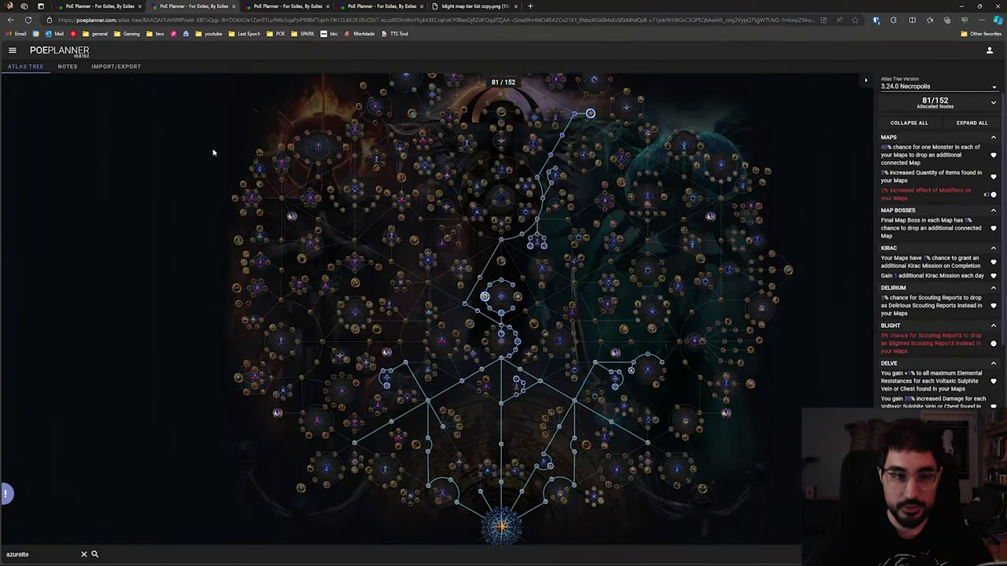
Step: Bring up the third atlas tree plan and inspect its allocated Incursion clusters, including the Incursion Pack Size node
click(298, 6)
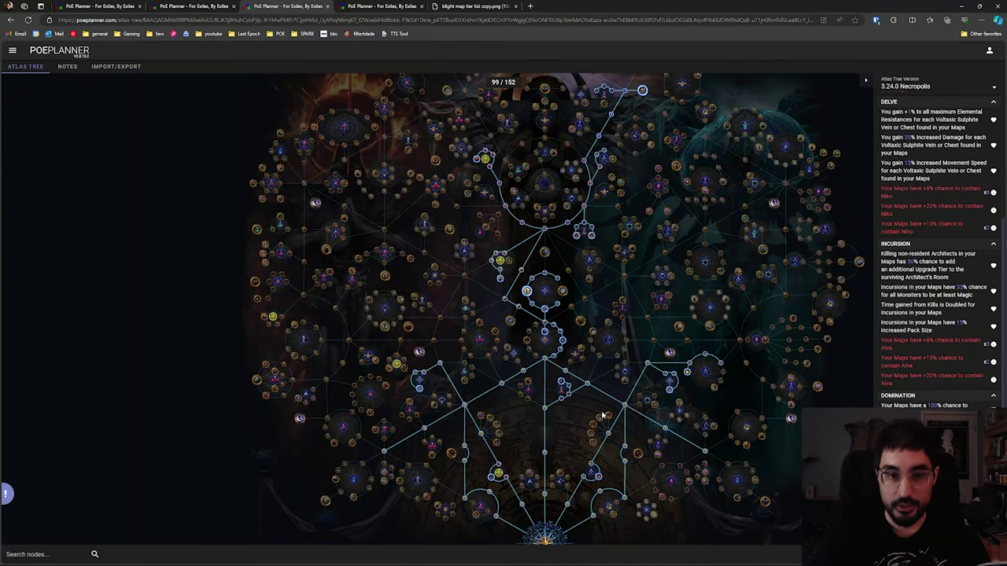
scroll(491, 443, up, 3)
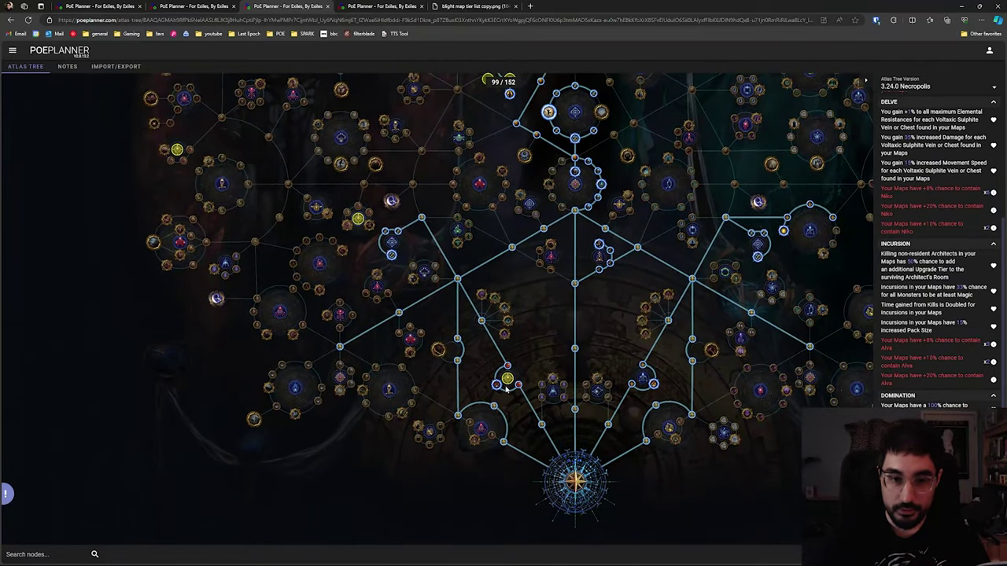
scroll(651, 372, up, 3)
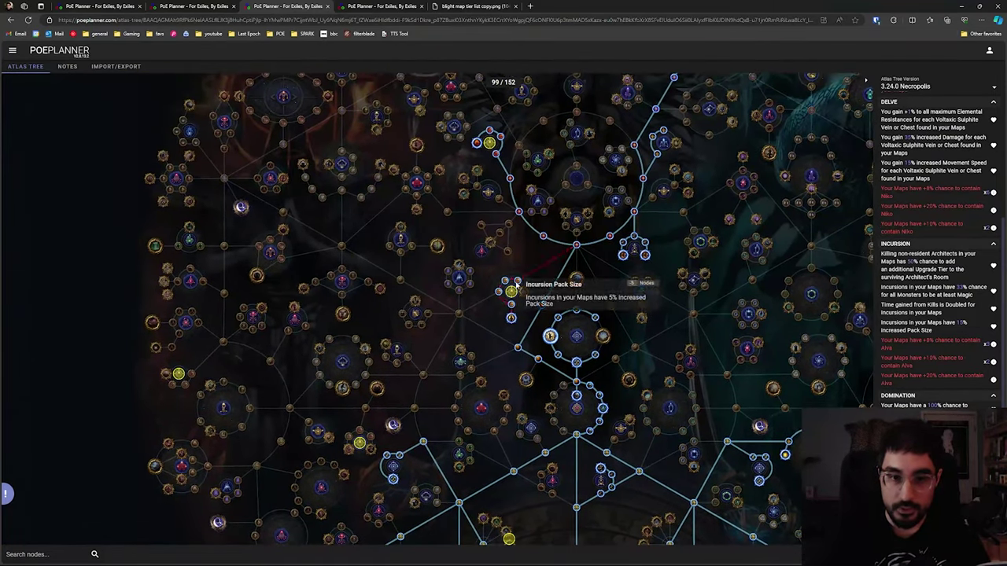
scroll(517, 318, up, 2)
scroll(517, 319, down, 2)
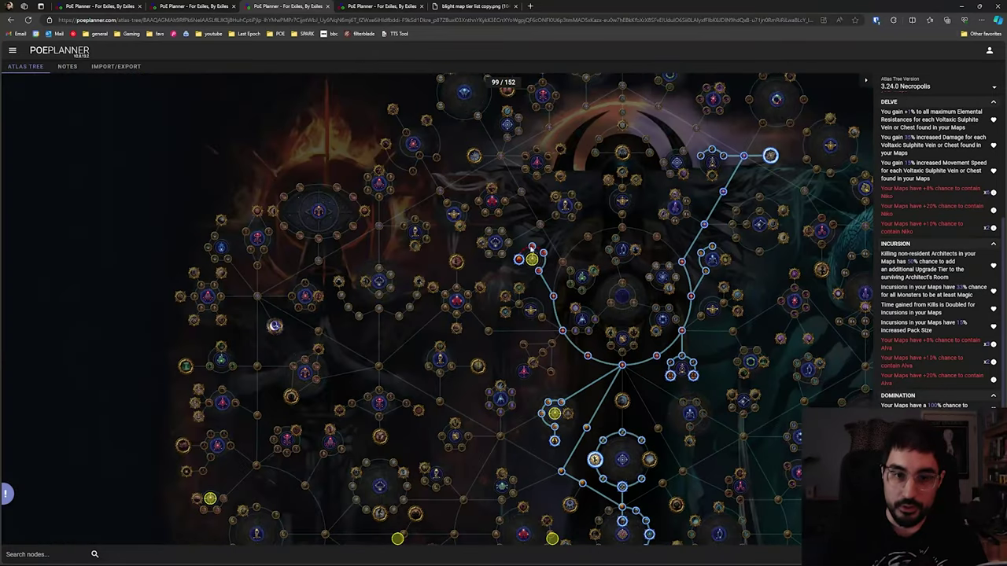
Step: Bring up the fourth atlas tree plan, inspect its Delve cluster above the centre, and view the whole tree
key(ctrl+Tab)
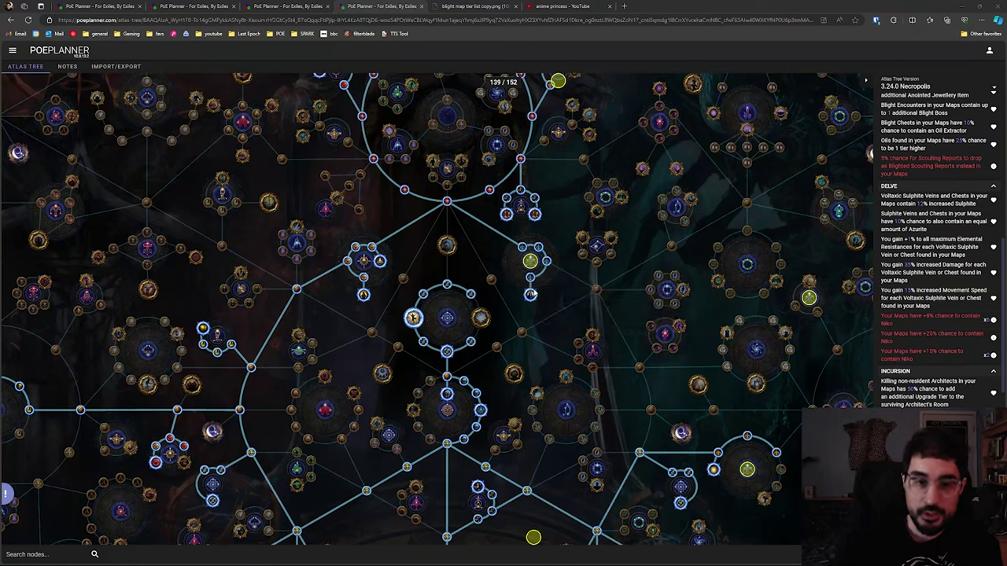
mouse_move(531, 294)
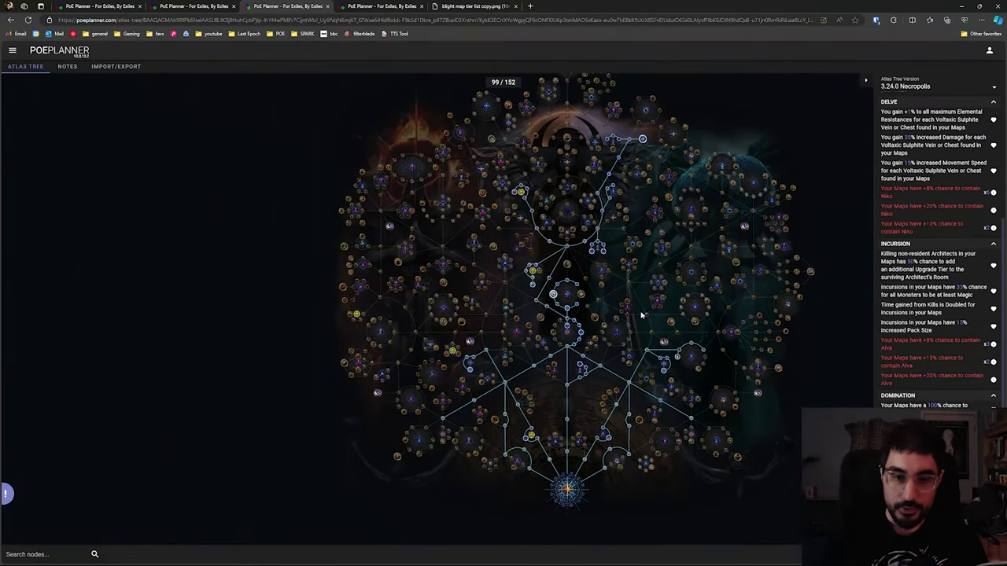
click(376, 8)
scroll(519, 236, down, 2)
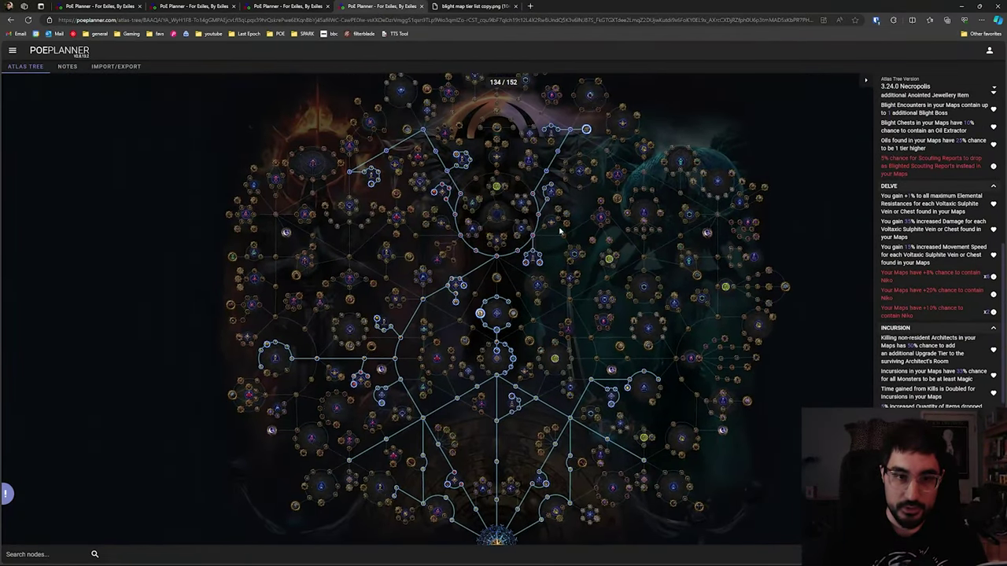
Step: Examine the fourth atlas tree's allocated side wheels, lower branches and central clusters
scroll(632, 296, up, 1)
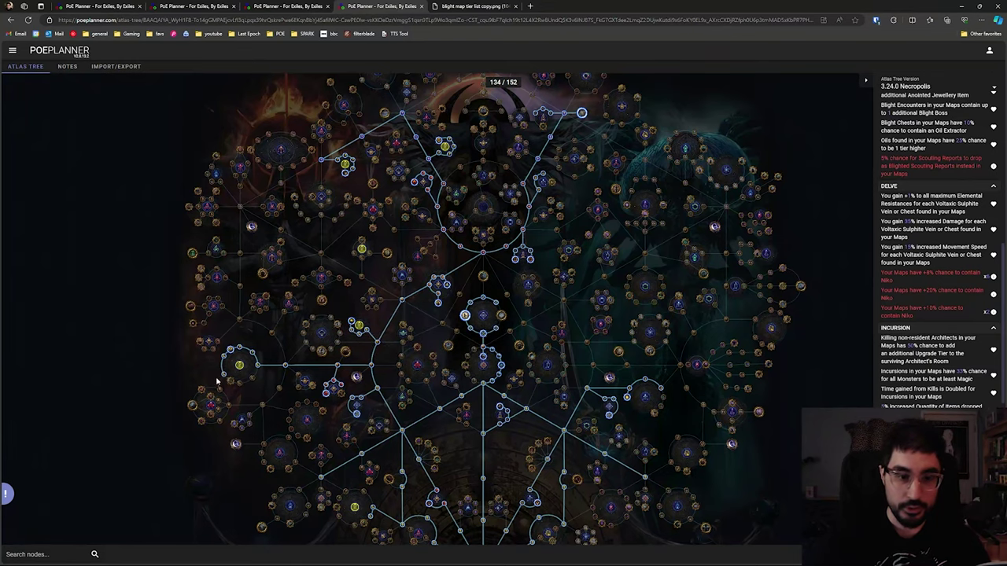
drag(372, 509, 408, 382)
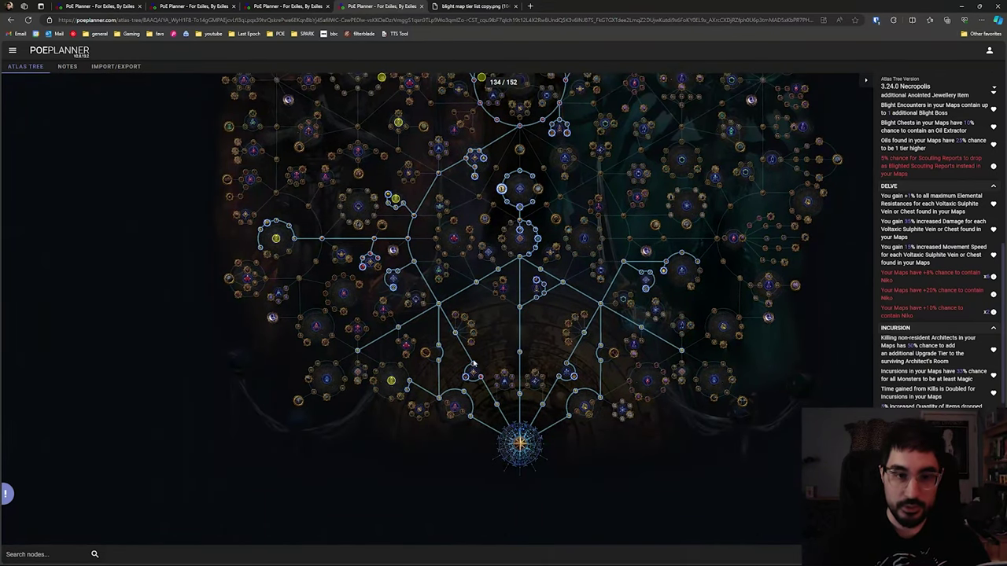
drag(584, 232, 572, 322)
scroll(584, 325, down, 1)
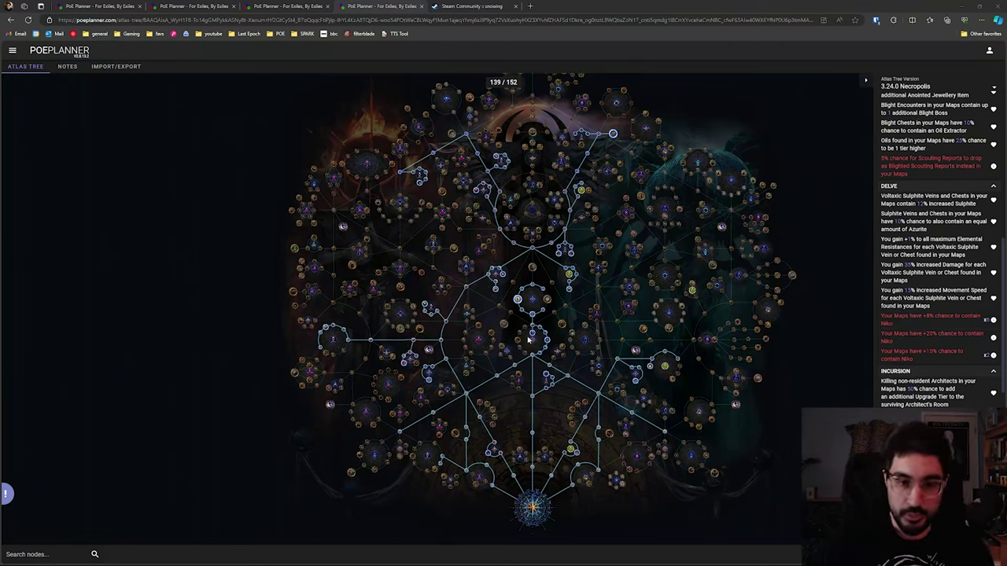
scroll(533, 344, up, 4)
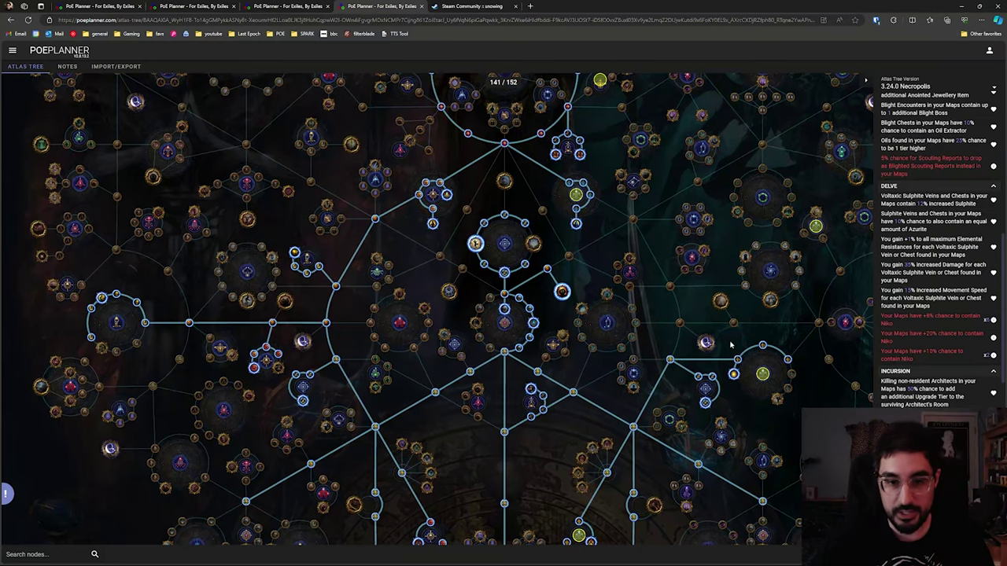
Step: Switch to the YouTube channel's video list to find the Blighted Maps league-start farming guide, and show the guide video's Tower Strategy chapter
scroll(729, 344, down, 5)
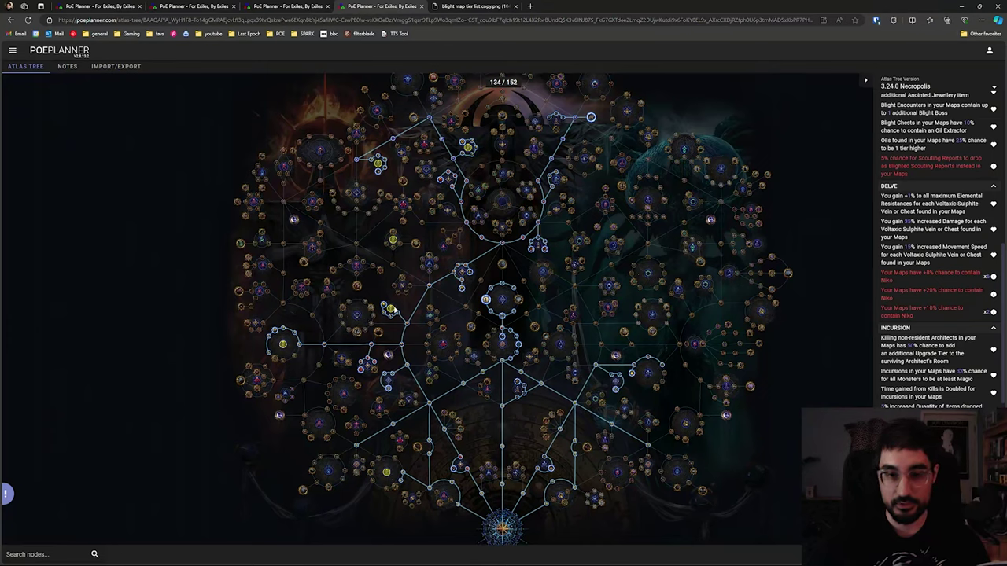
key(alt+Tab)
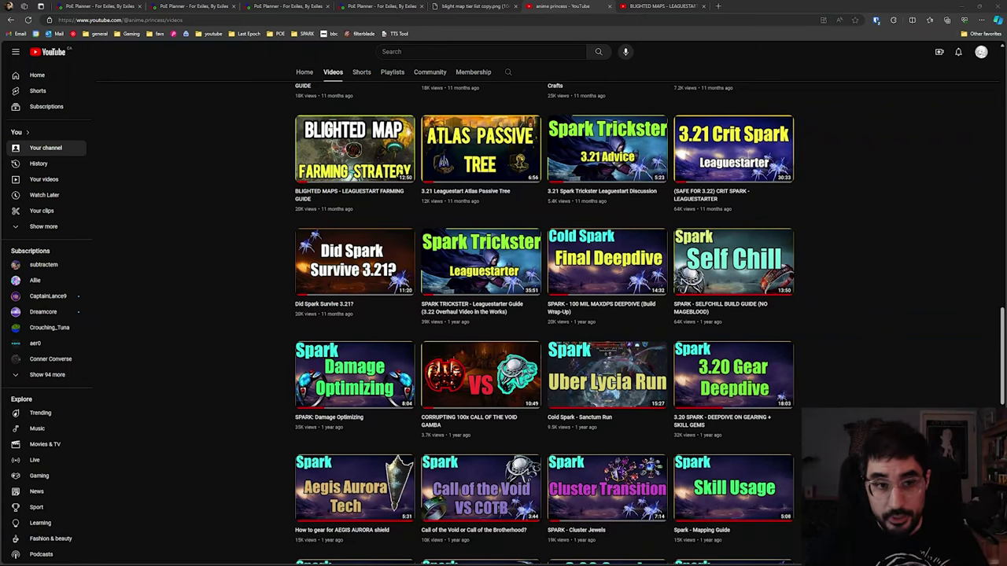
mouse_move(362, 166)
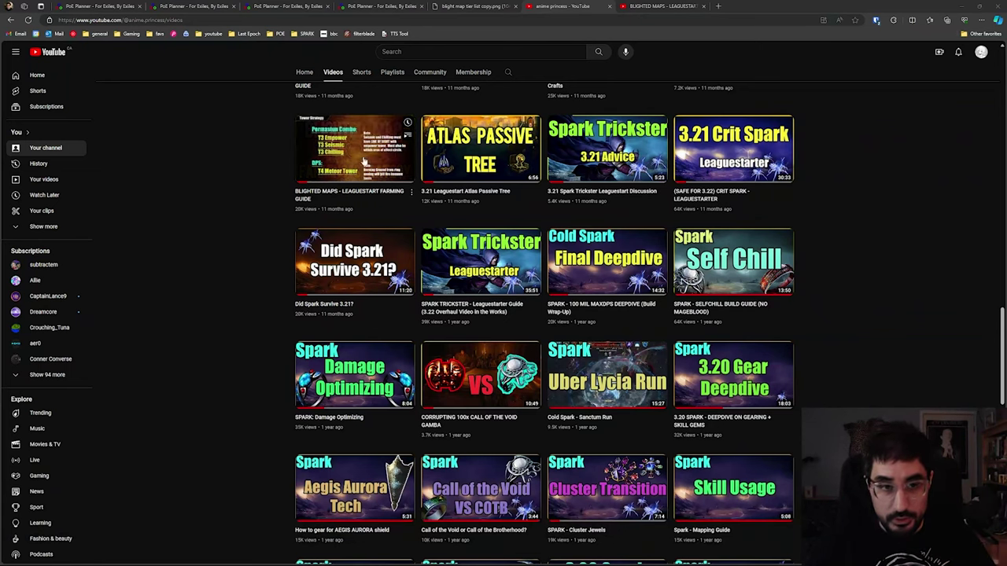
mouse_move(395, 252)
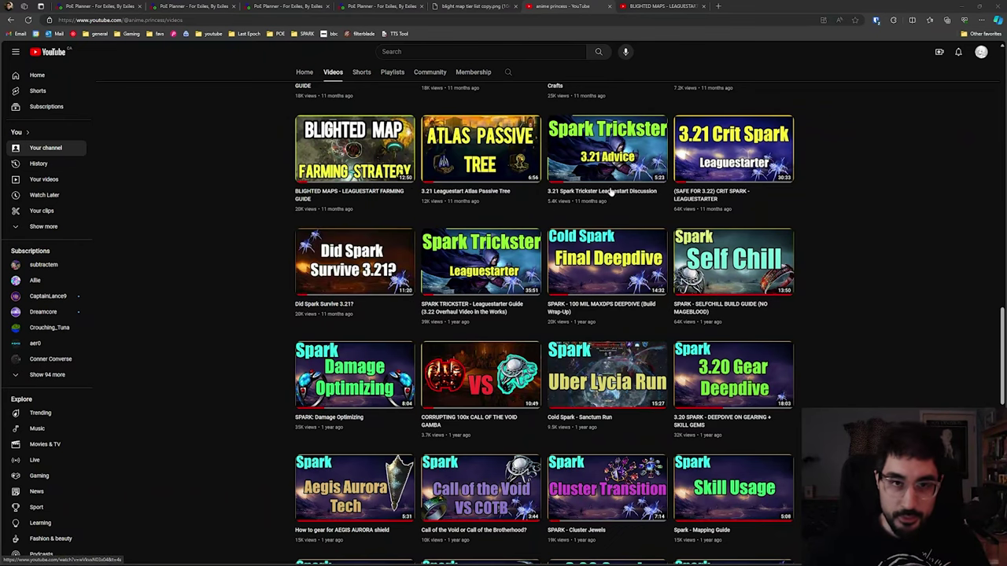
click(664, 5)
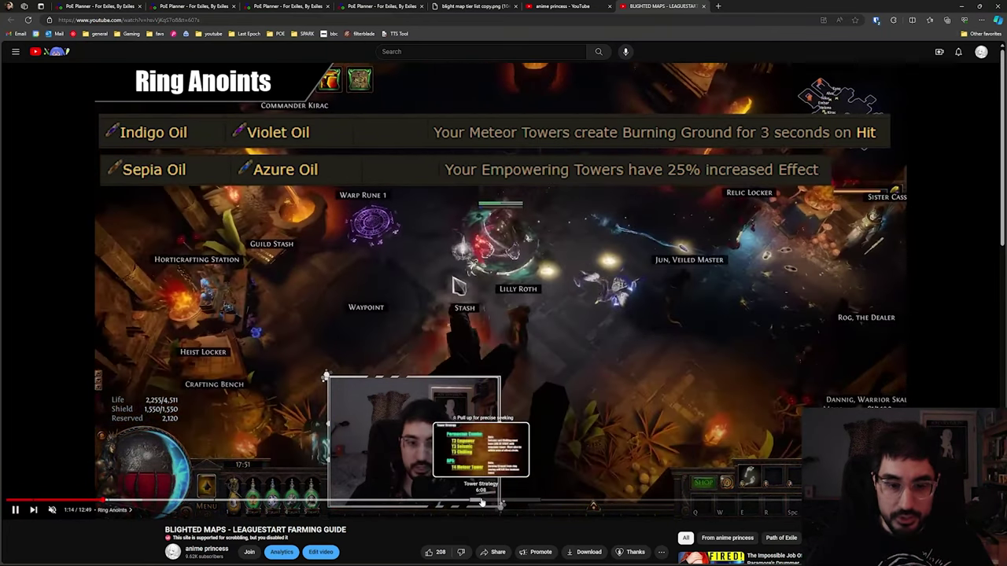
click(481, 501)
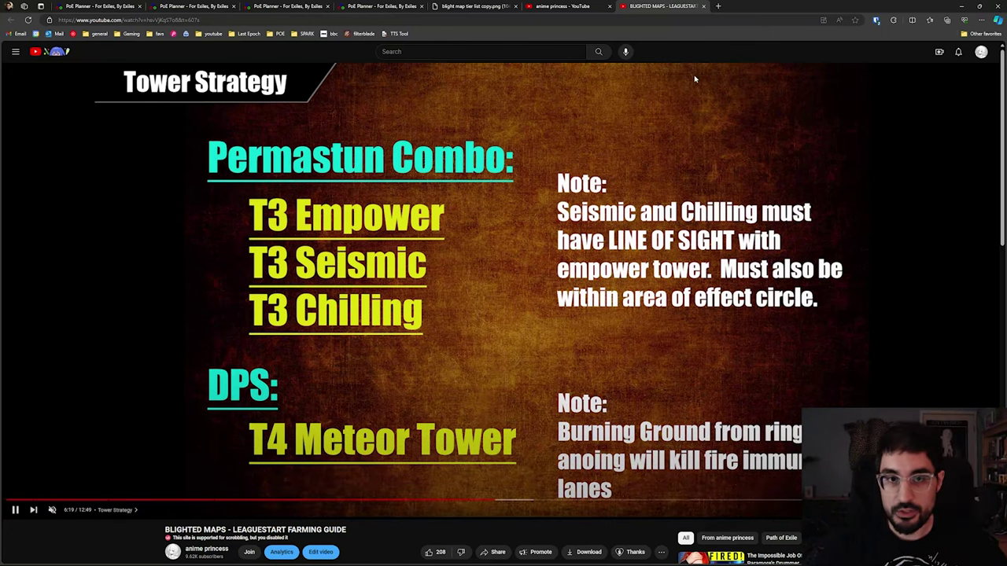
Step: Close the guide video and the YouTube channel page to bring up the blight map tier list image
middle_click(664, 10)
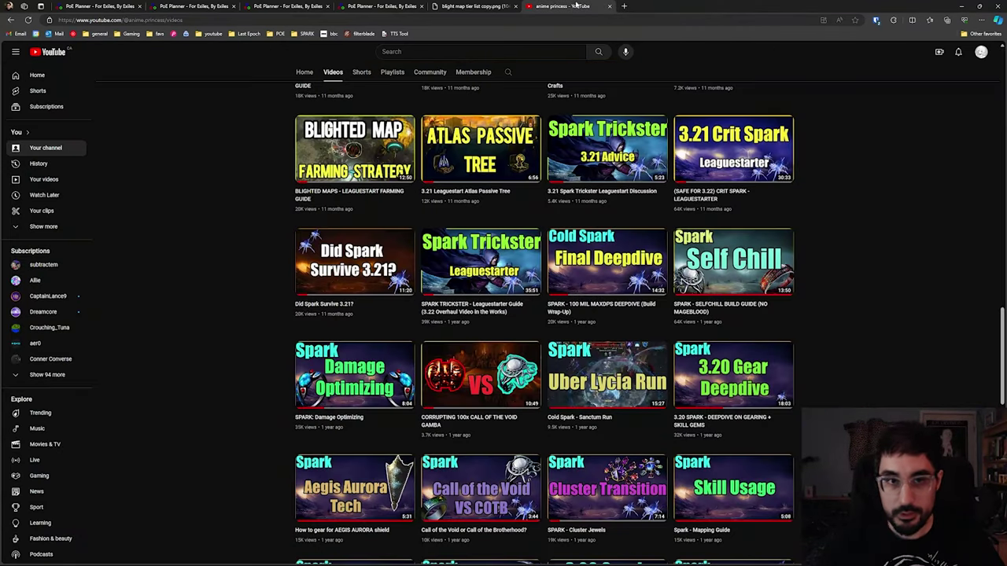
middle_click(578, 6)
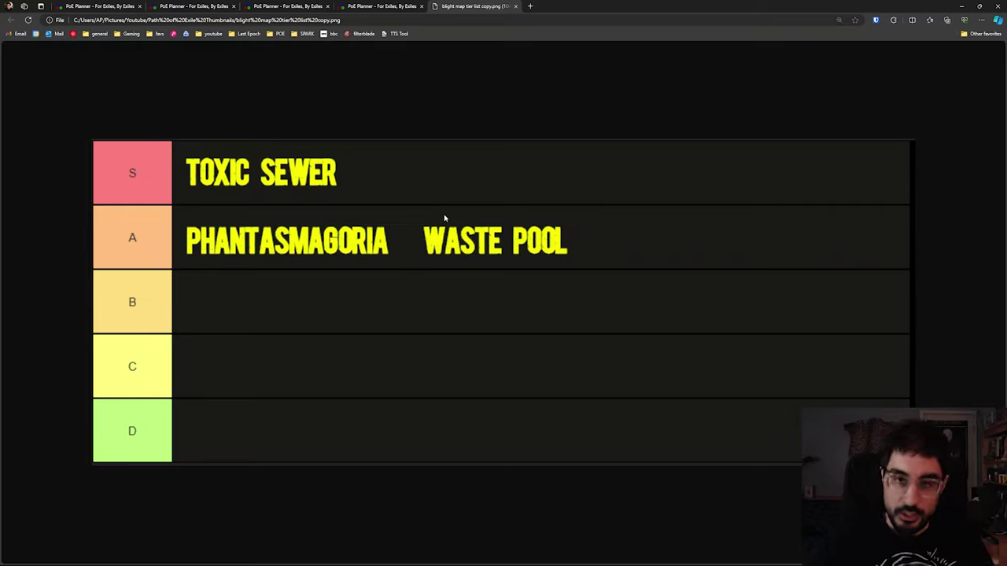
Step: Switch to the Path of Exile inventory and move the anointed Hate Scarab Jade Amulet to the other side of the Oil Extractor
click(962, 5)
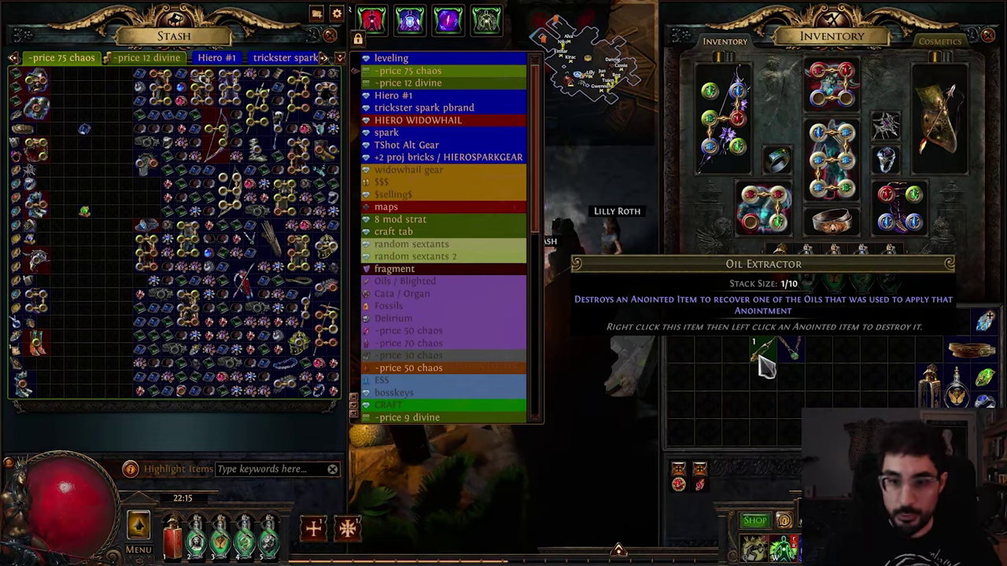
mouse_move(789, 358)
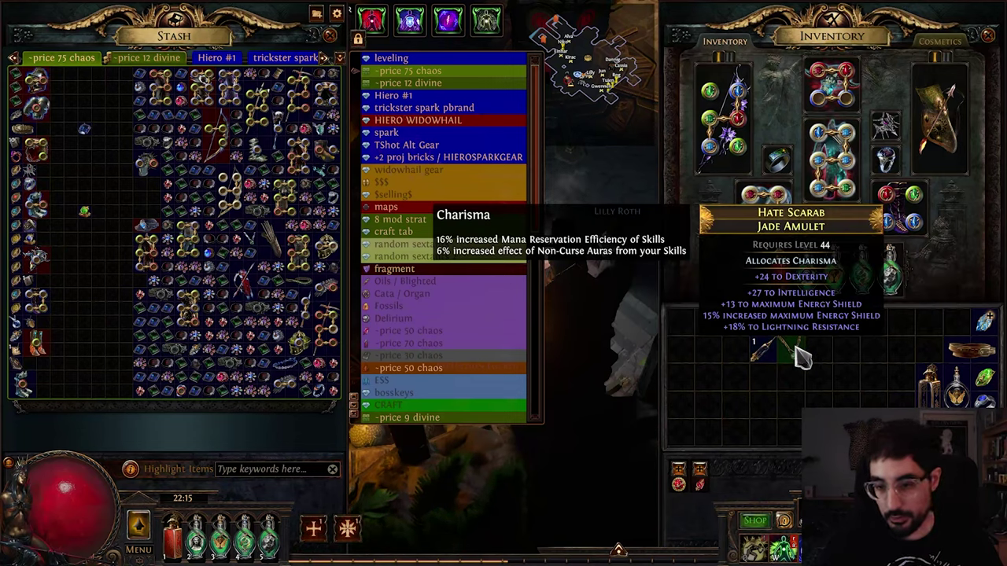
click(789, 353)
click(711, 354)
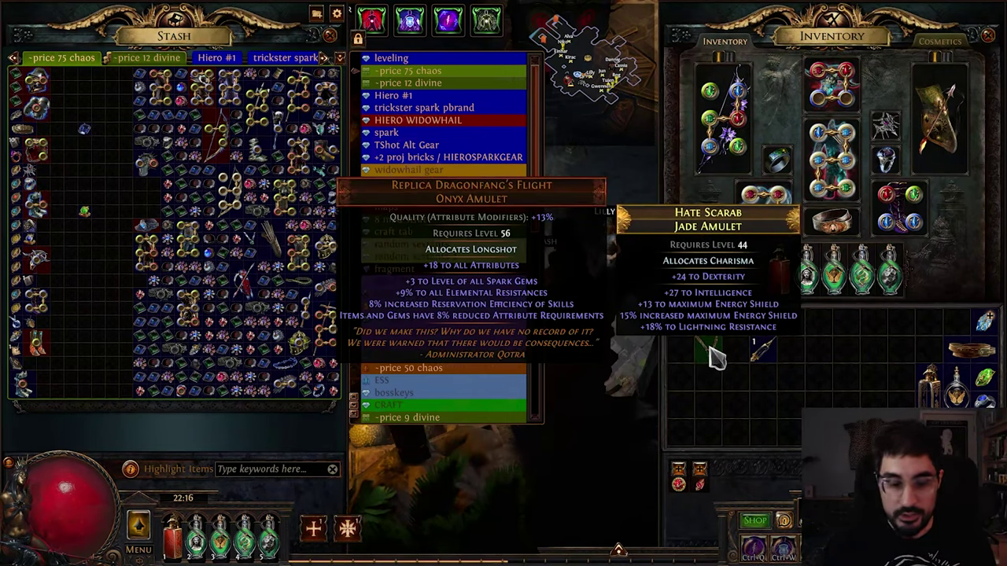
Step: Use the Oil Extractor on the Hate Scarab Jade Amulet anointed with Charisma to recover one of its oils
key(ctrl+d)
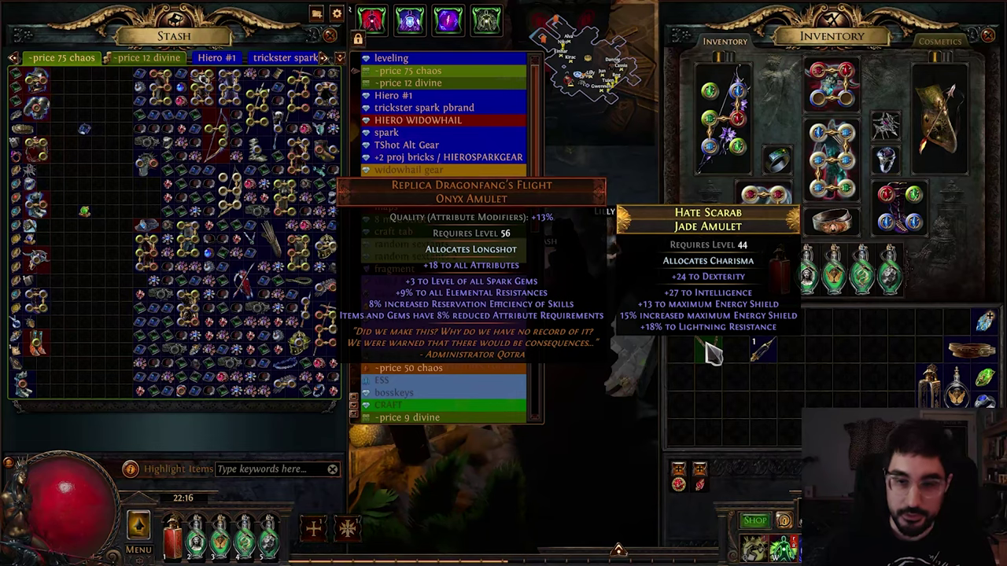
right_click(762, 351)
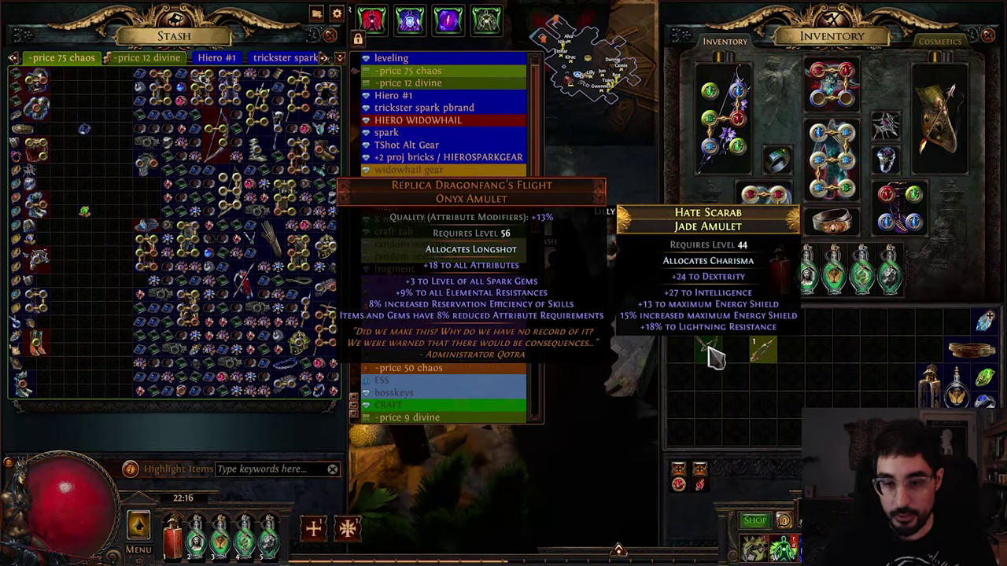
click(712, 356)
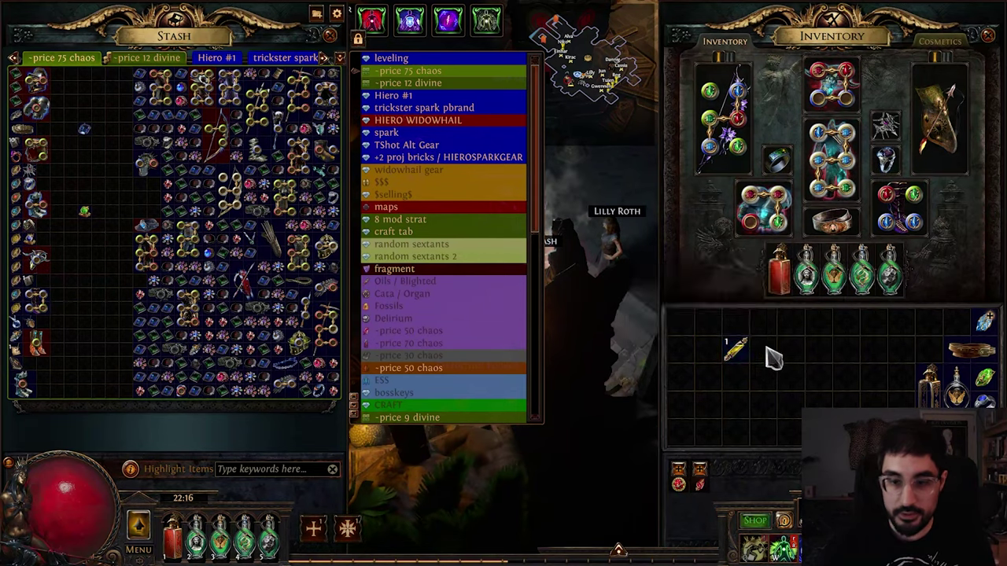